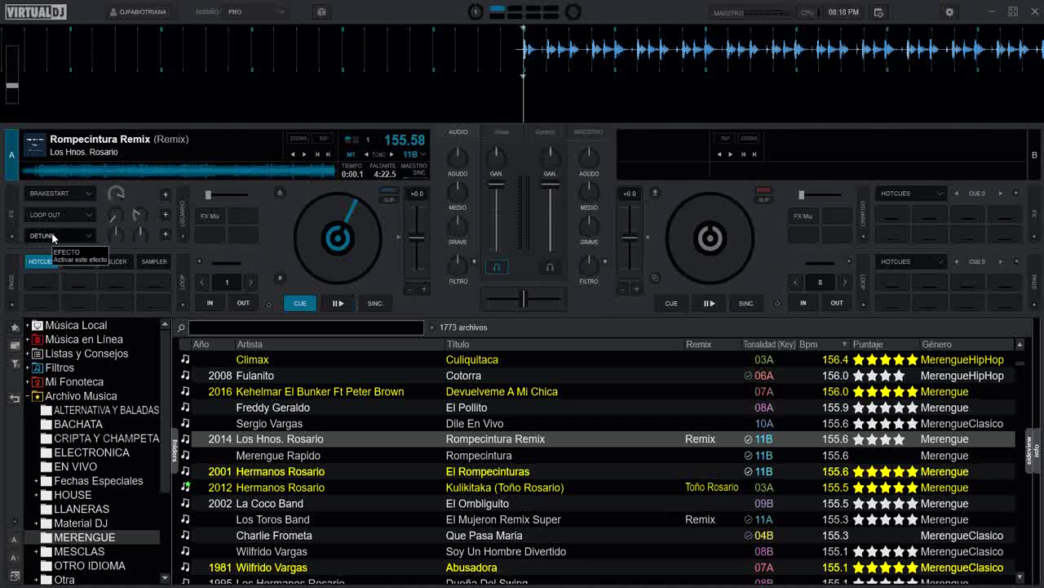
Step: Open the Detune effect's settings for deck 1 and disable its LOOP OFF option
left_click(165, 234)
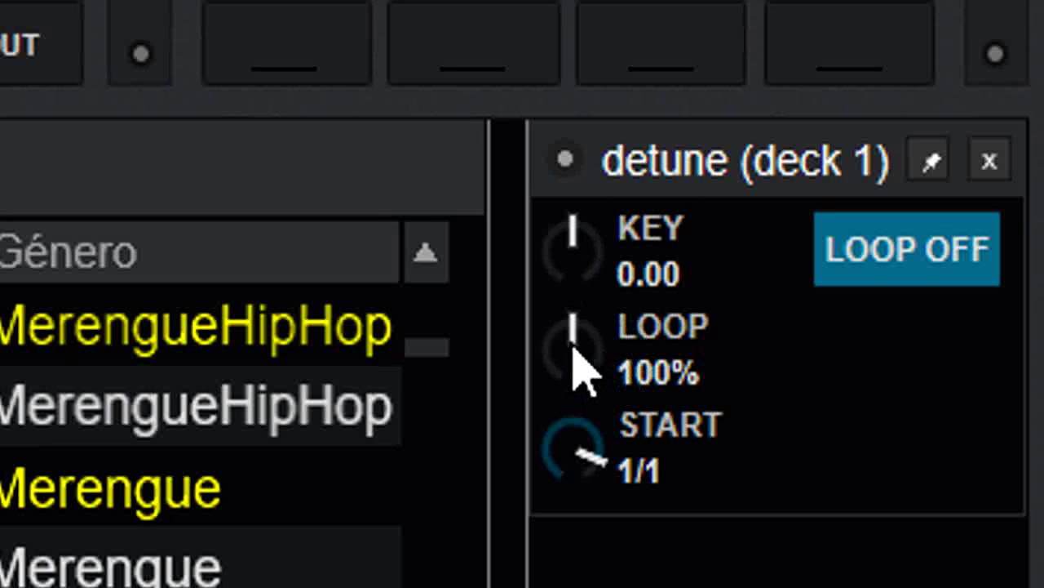
mouse_move(573, 345)
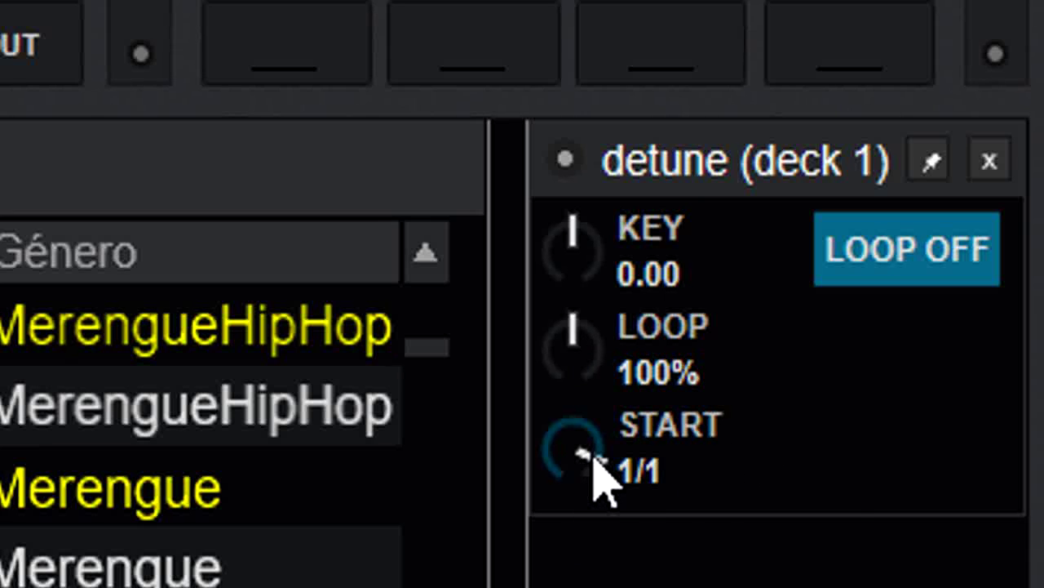
mouse_move(595, 461)
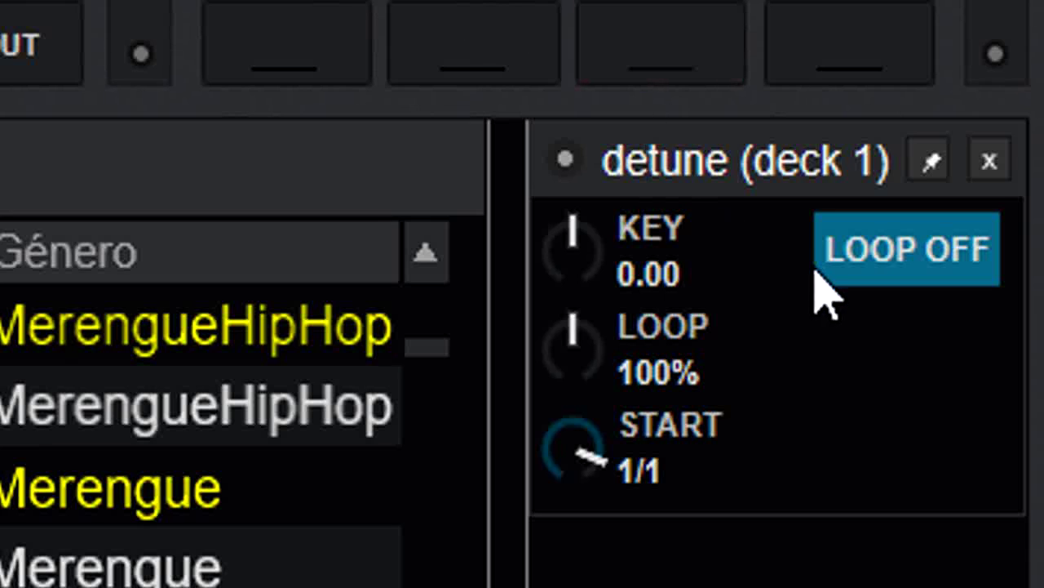
left_click(930, 246)
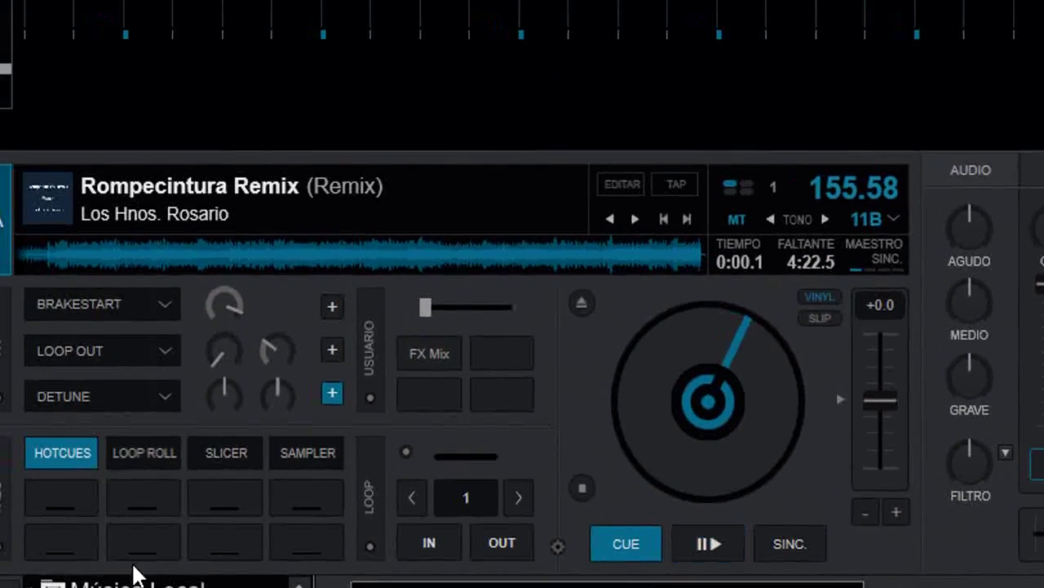
Step: Play the loaded track on deck A, switch Detune on and off with LOOP OFF disabled, and return to the cue point
left_click(694, 542)
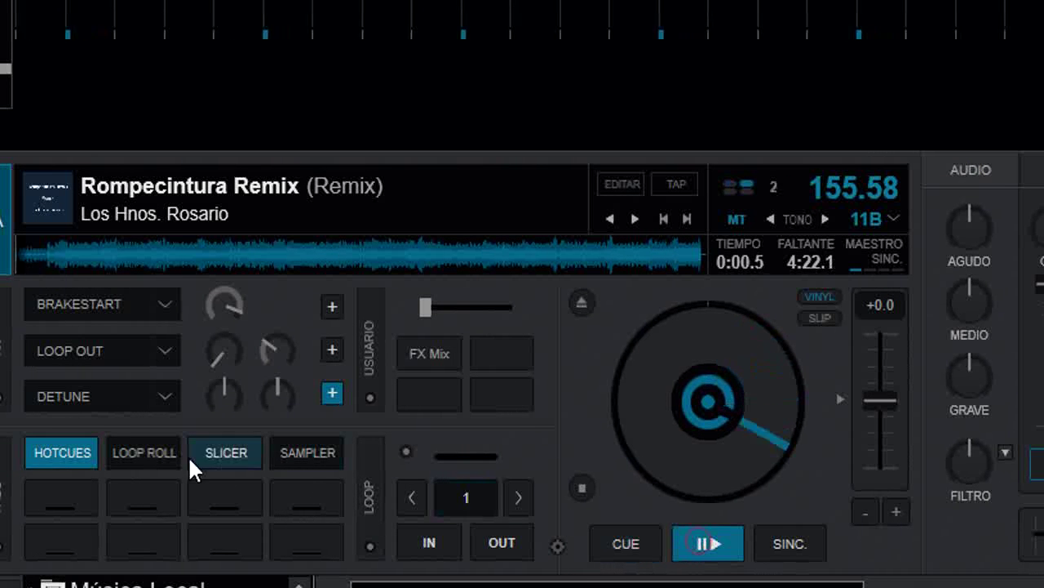
left_click(69, 389)
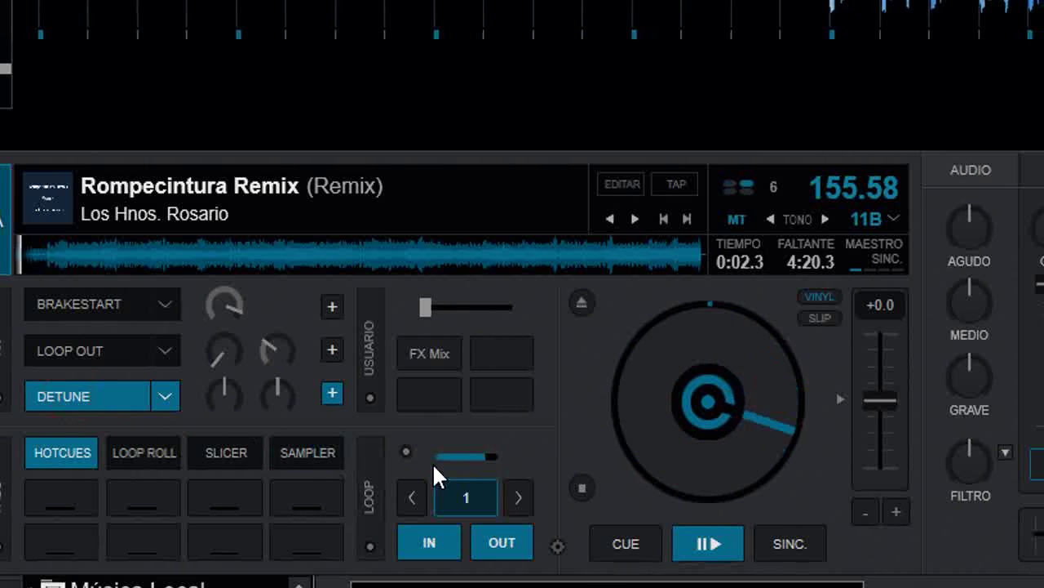
left_click(693, 542)
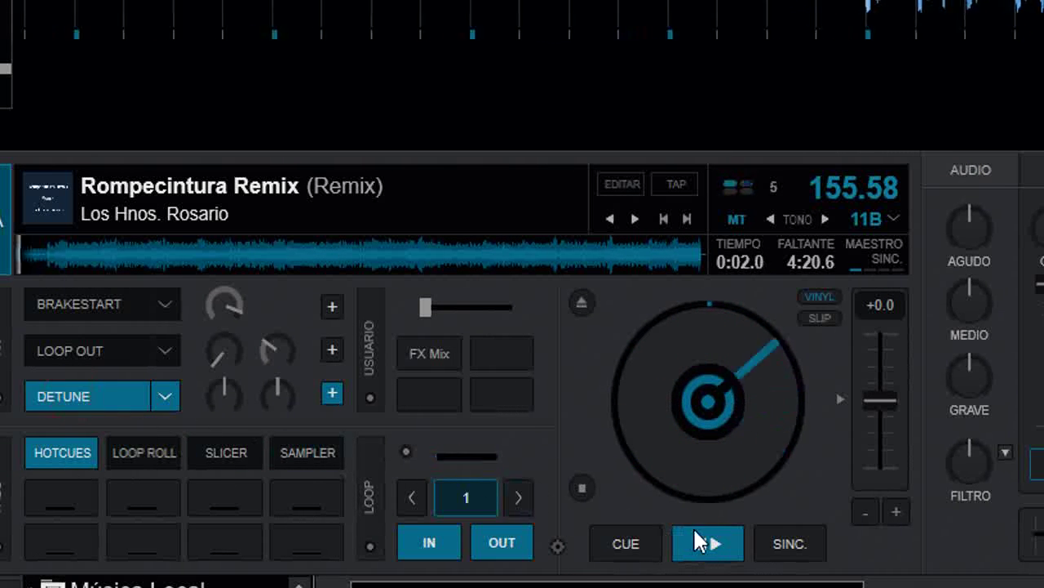
left_click(79, 390)
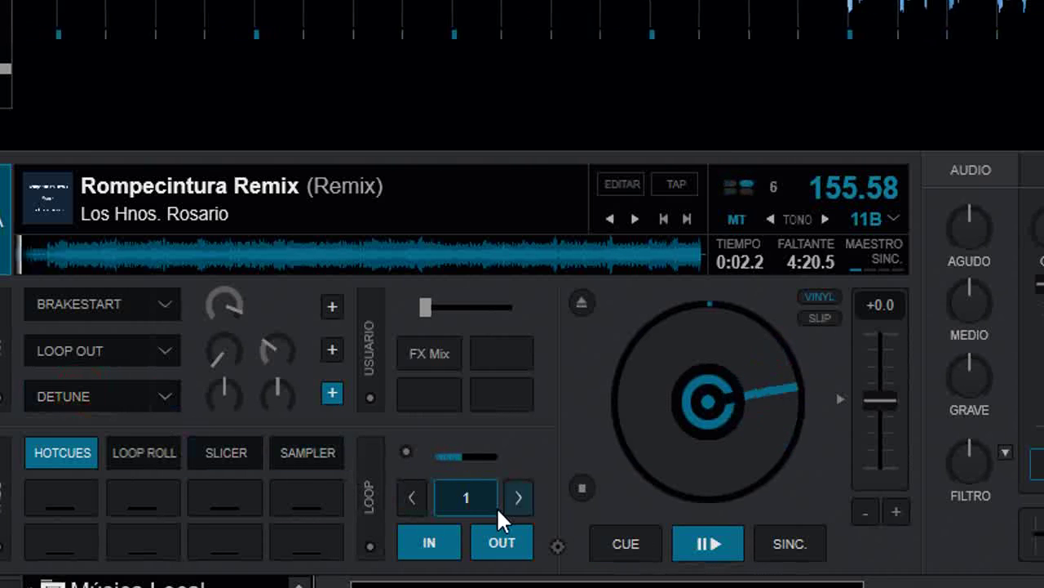
left_click(632, 548)
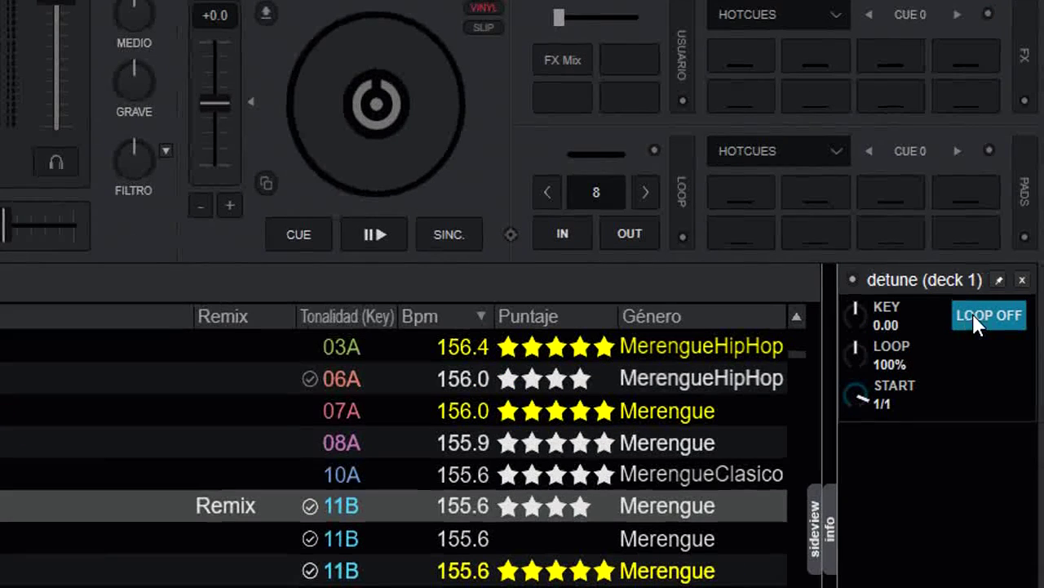
Step: Enable Detune's LOOP OFF option and audition the effect on the playing deck A track, ending back at the cue point
left_click(987, 324)
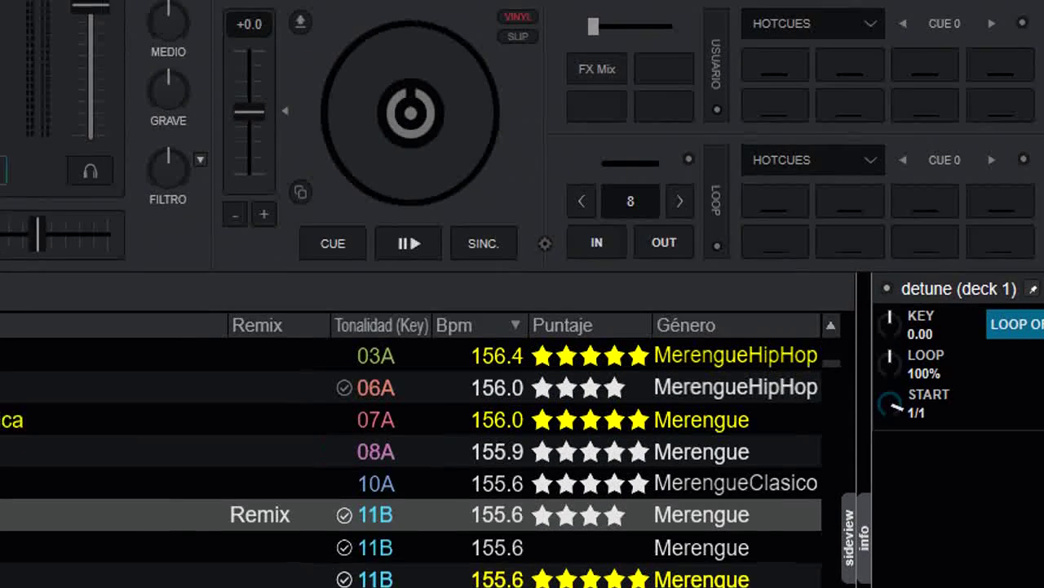
left_click(389, 427)
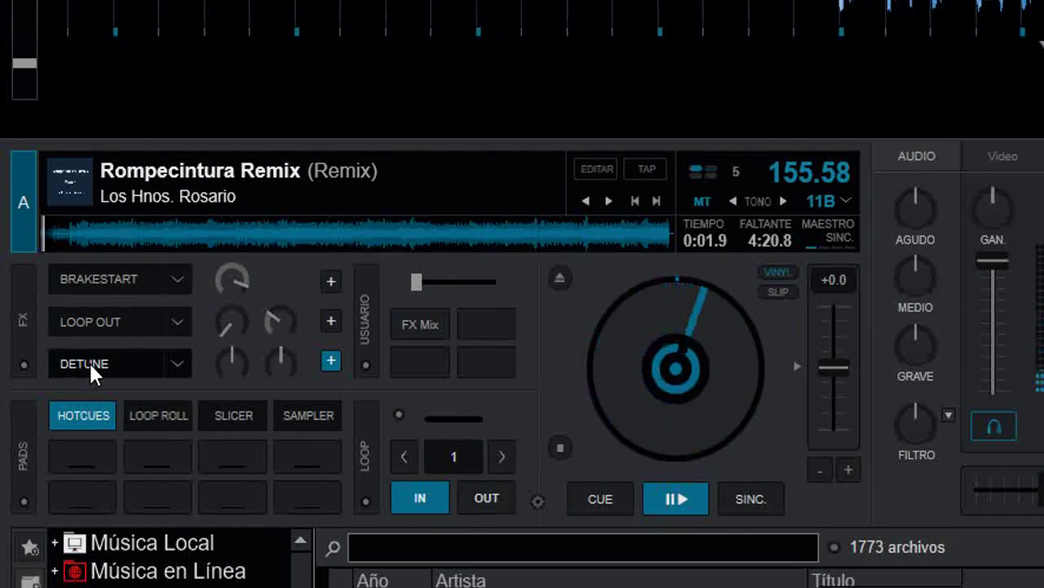
left_click(89, 364)
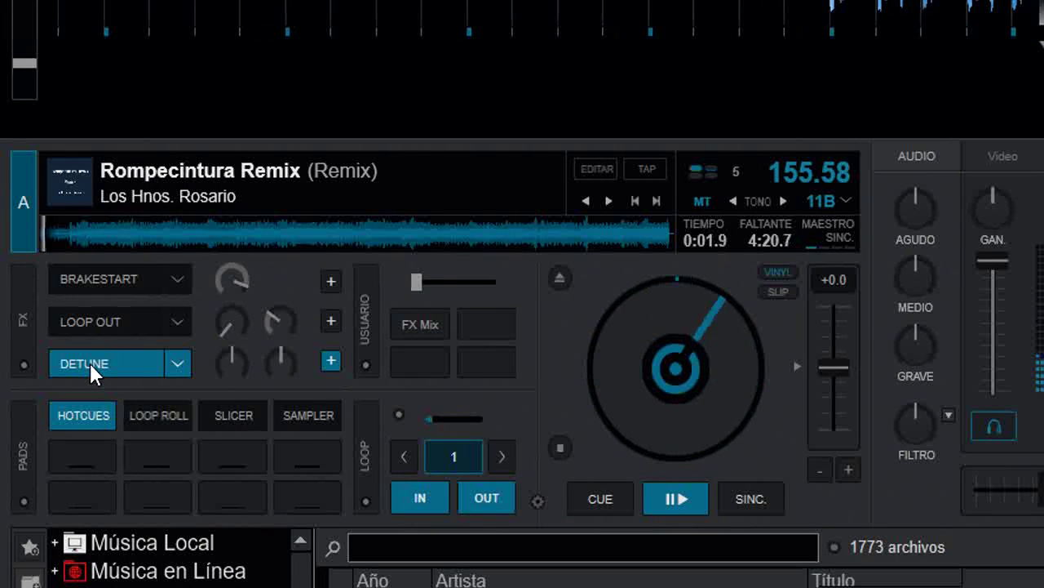
left_click(89, 363)
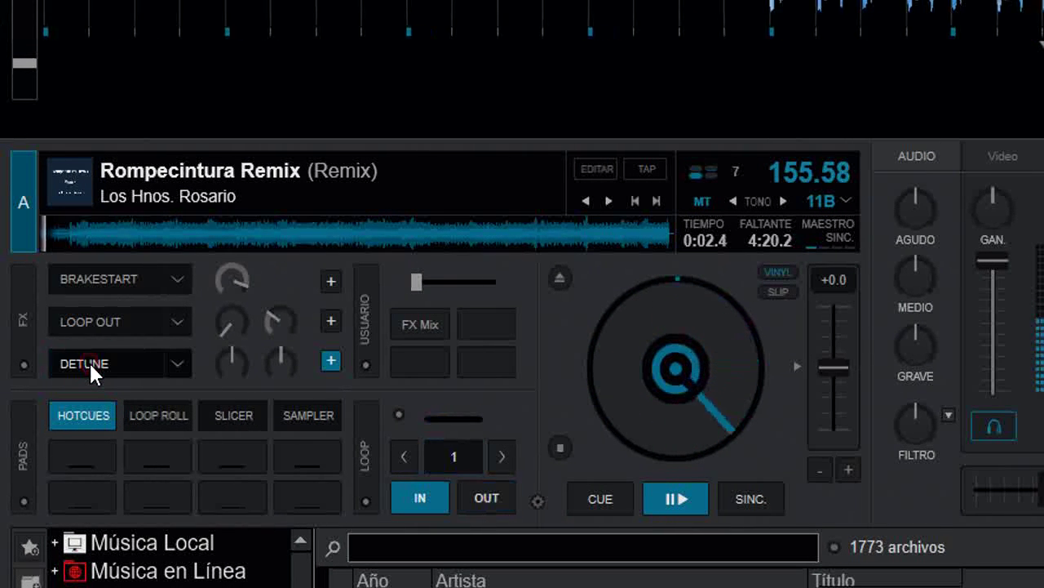
left_click(595, 493)
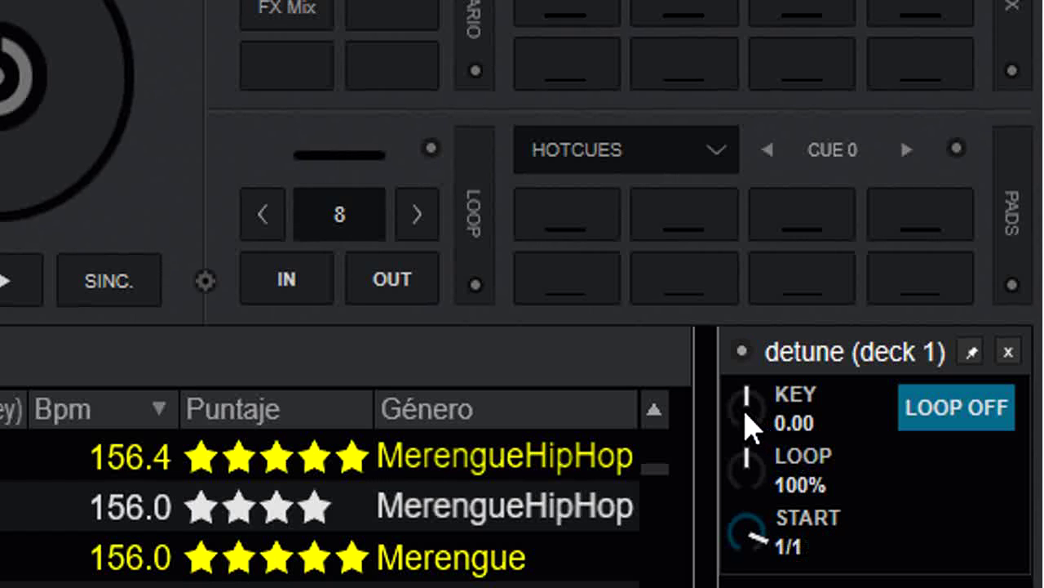
Step: Set Detune's KEY to 0.50 and its LOOP to 50% for deck 1
mouse_move(749, 409)
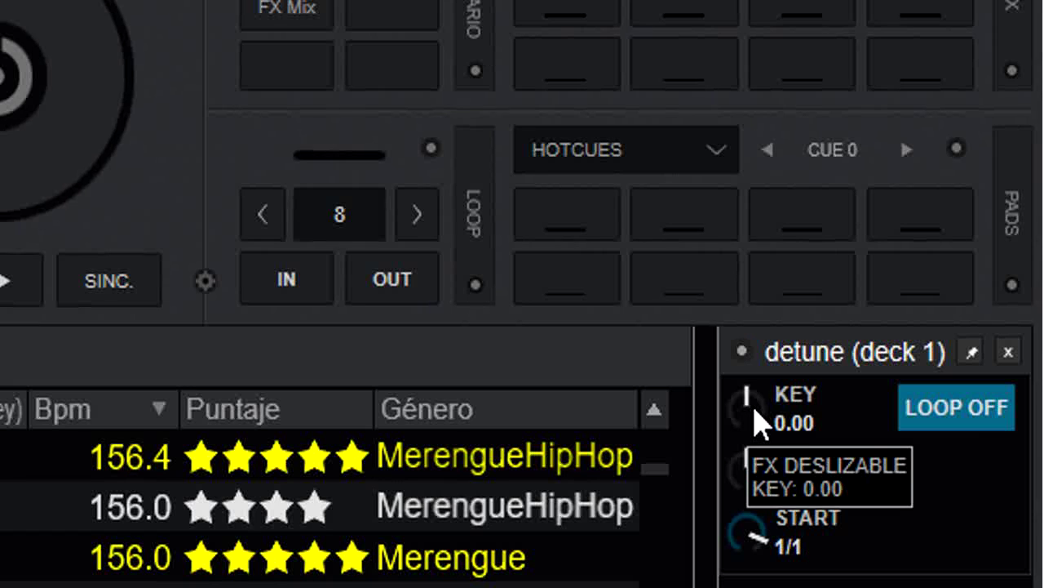
left_click_drag(754, 410, 745, 361)
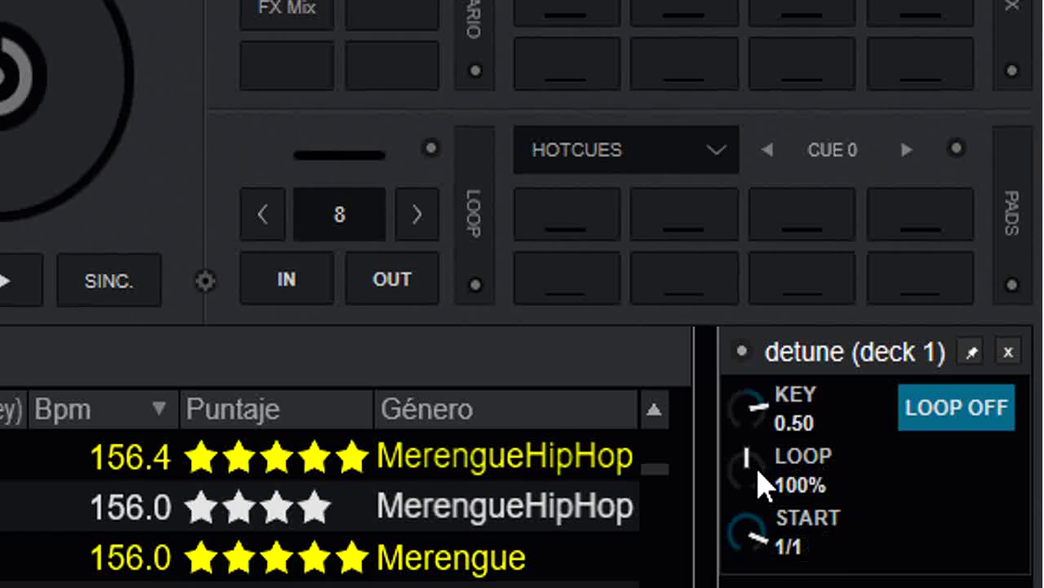
left_click_drag(757, 486, 747, 509)
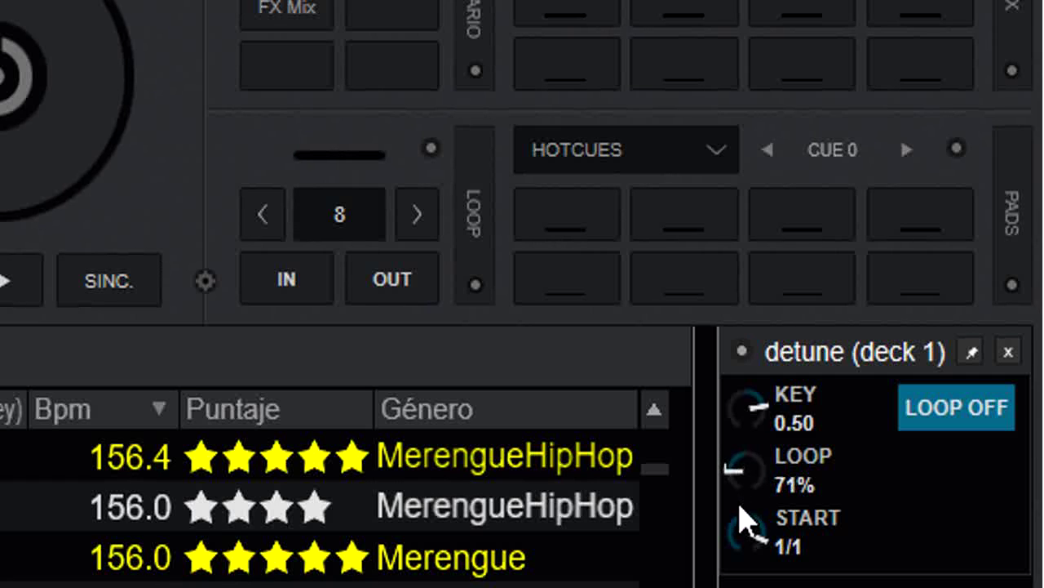
left_click_drag(740, 507, 747, 569)
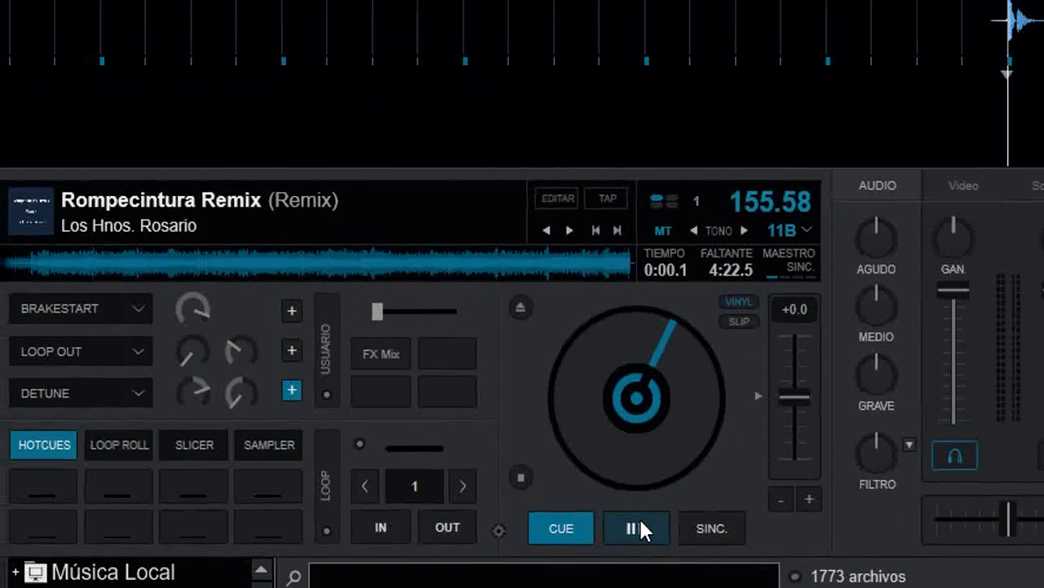
Step: Play the deck A track, switch Detune on and off three times with the raised KEY value, and return to the cue point
left_click(640, 527)
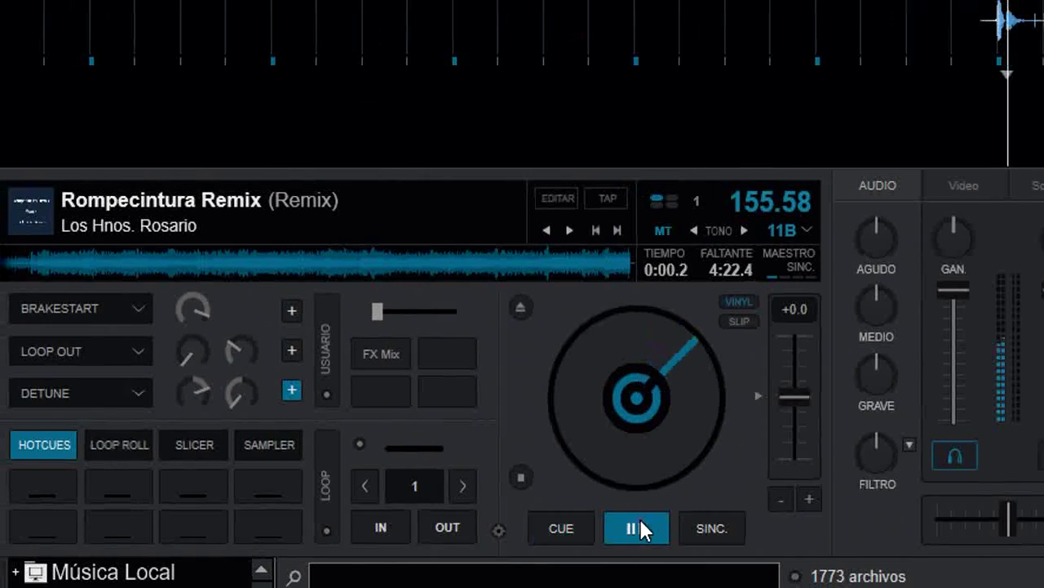
left_click(60, 389)
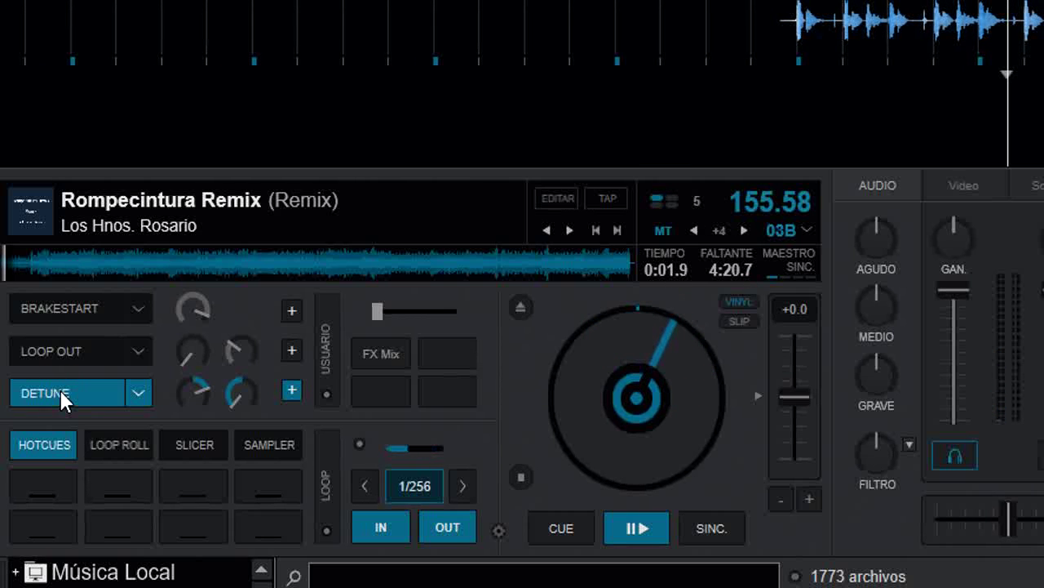
left_click(60, 390)
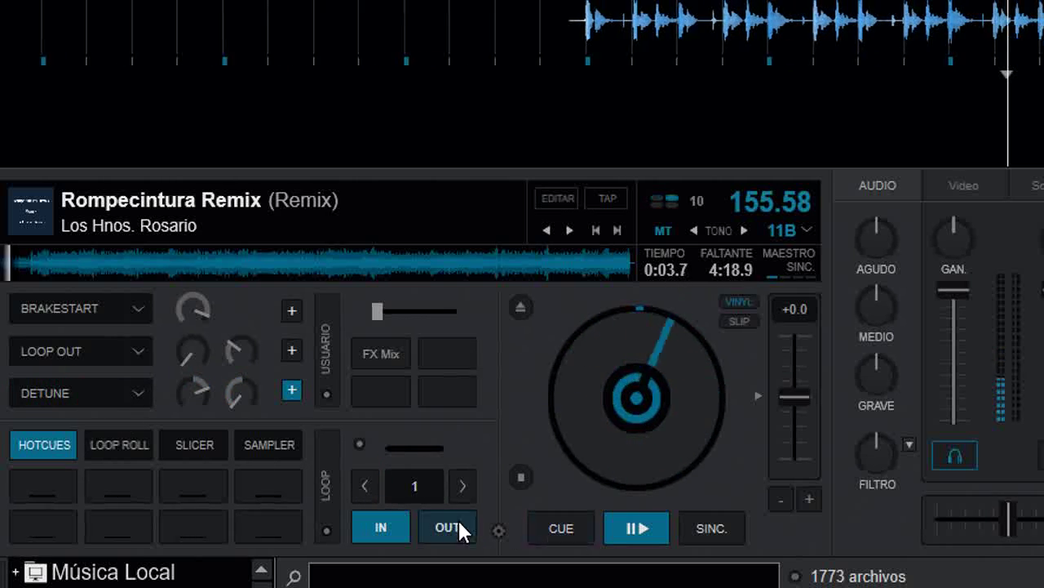
left_click(46, 390)
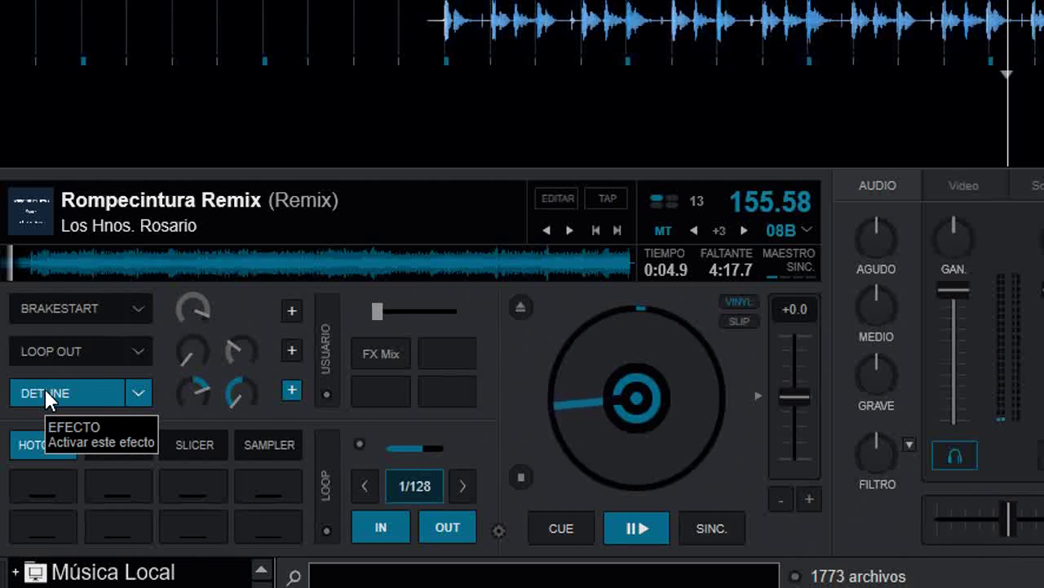
left_click(45, 388)
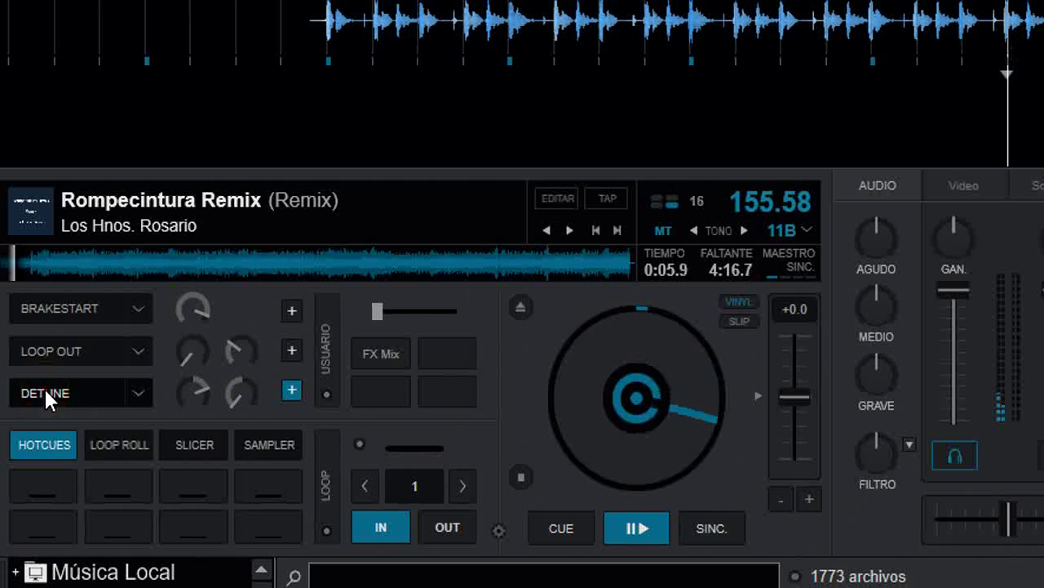
left_click(44, 387)
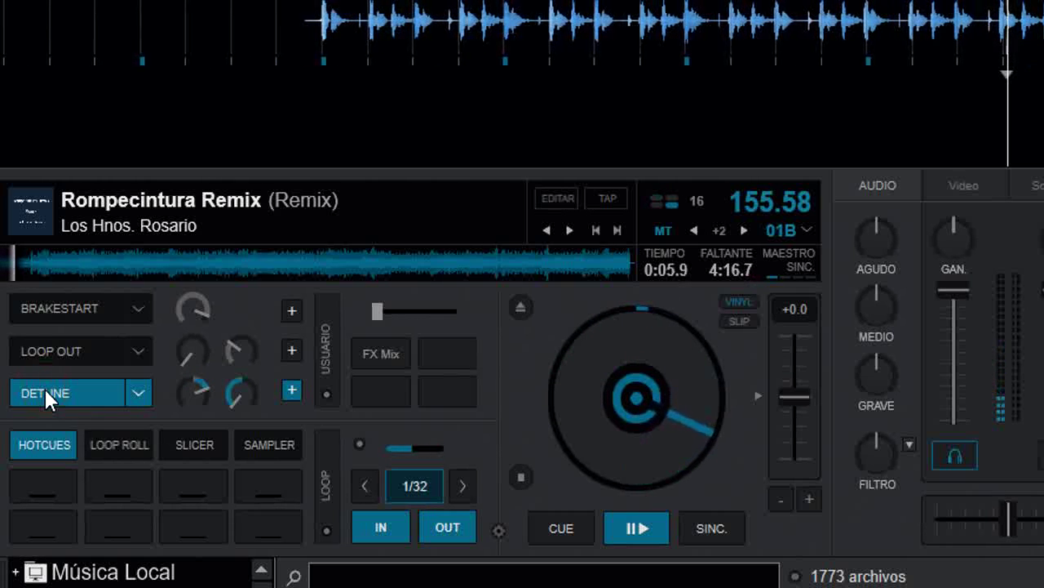
left_click(44, 387)
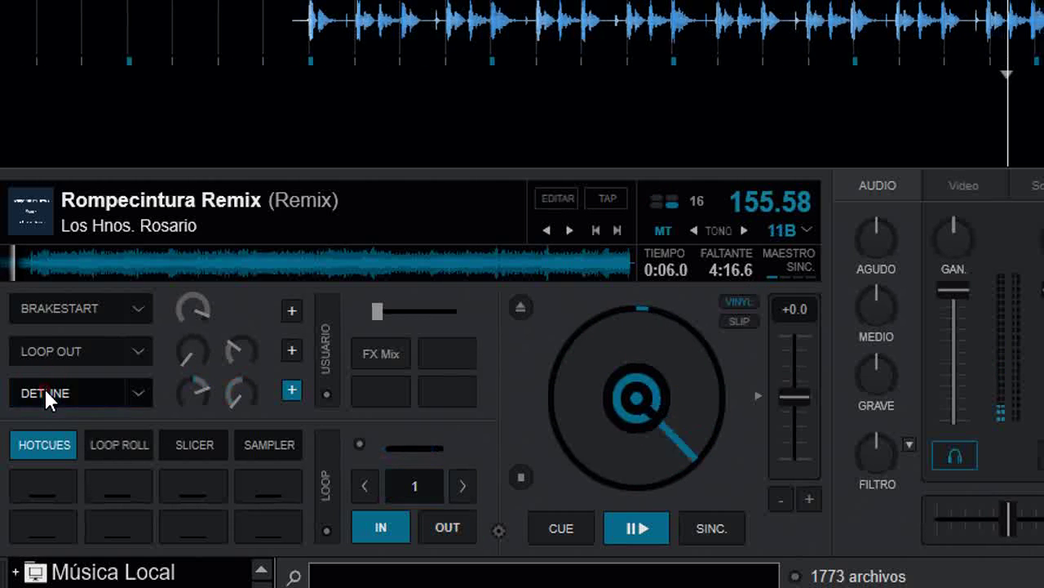
left_click(568, 528)
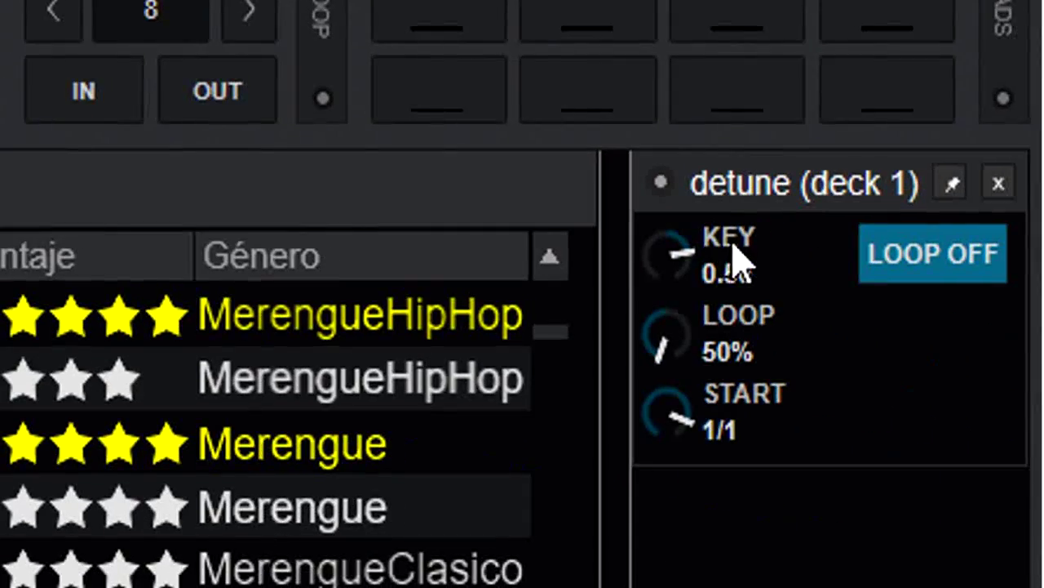
Step: Set Detune's KEY to -0.50 and audition it three times on the playing deck A track, ending back at the cue point
left_click_drag(685, 264, 656, 341)
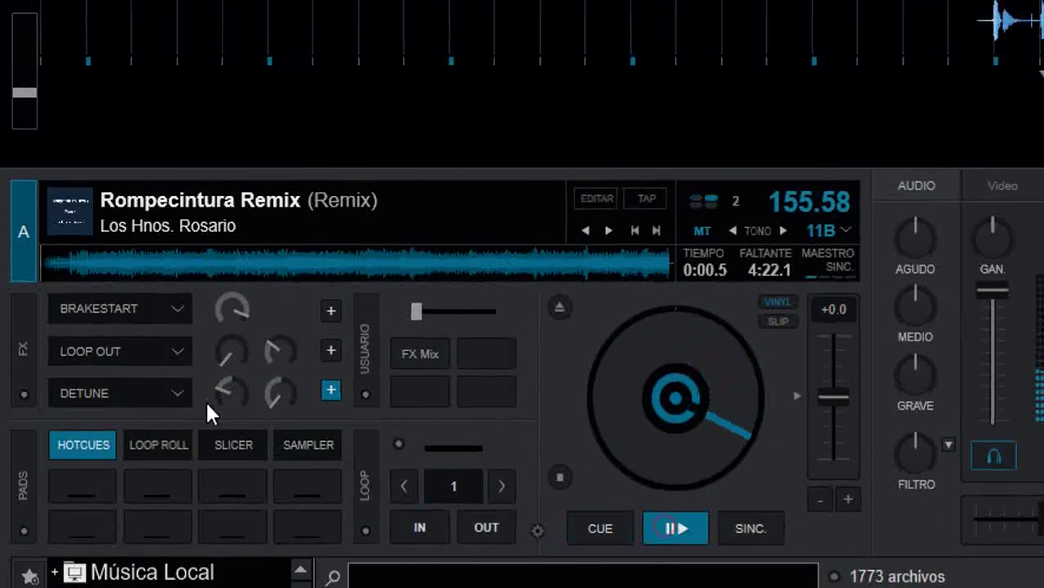
left_click(127, 389)
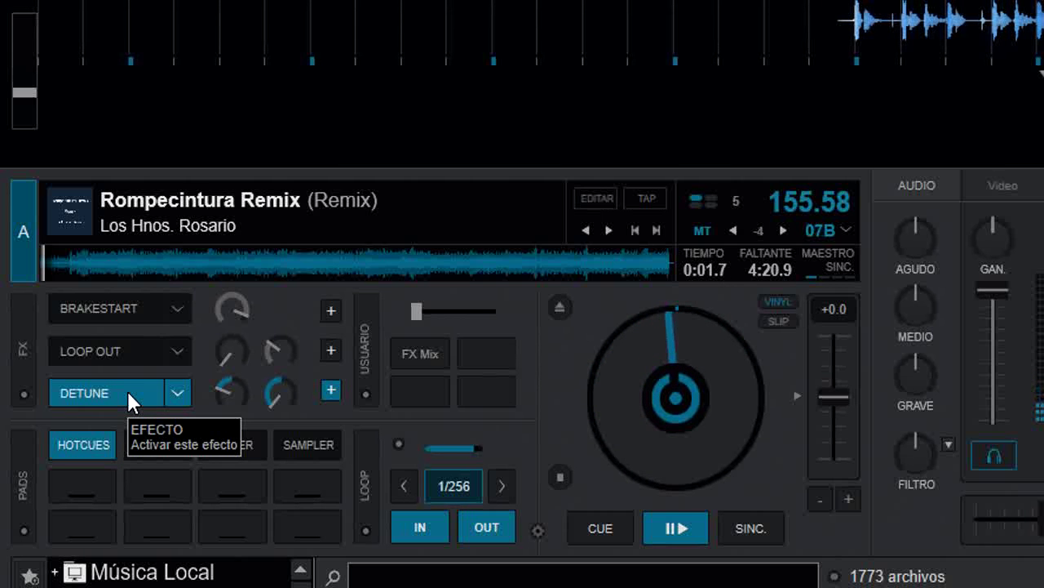
left_click(127, 388)
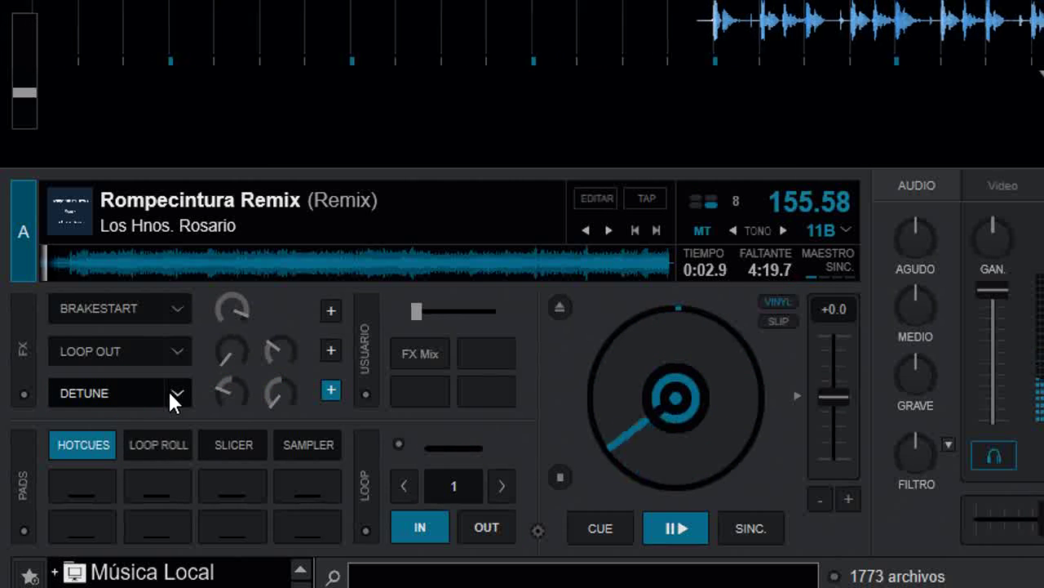
left_click(119, 385)
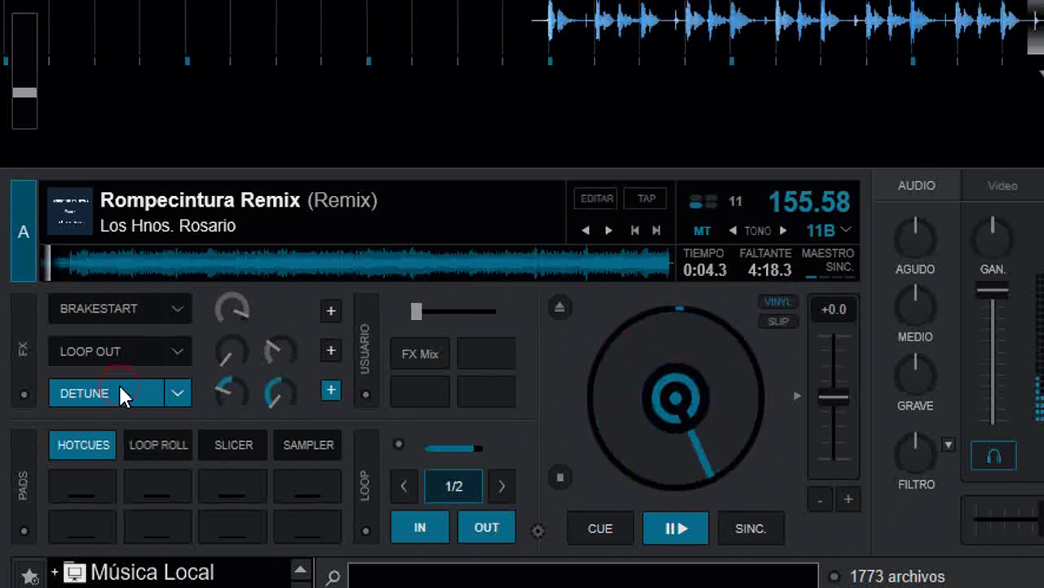
left_click(119, 390)
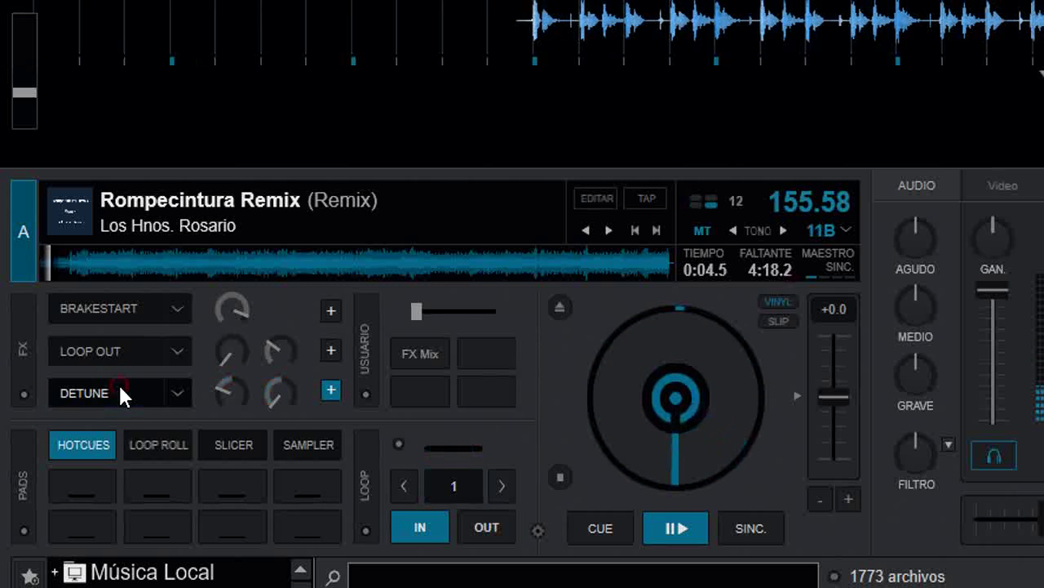
left_click(118, 386)
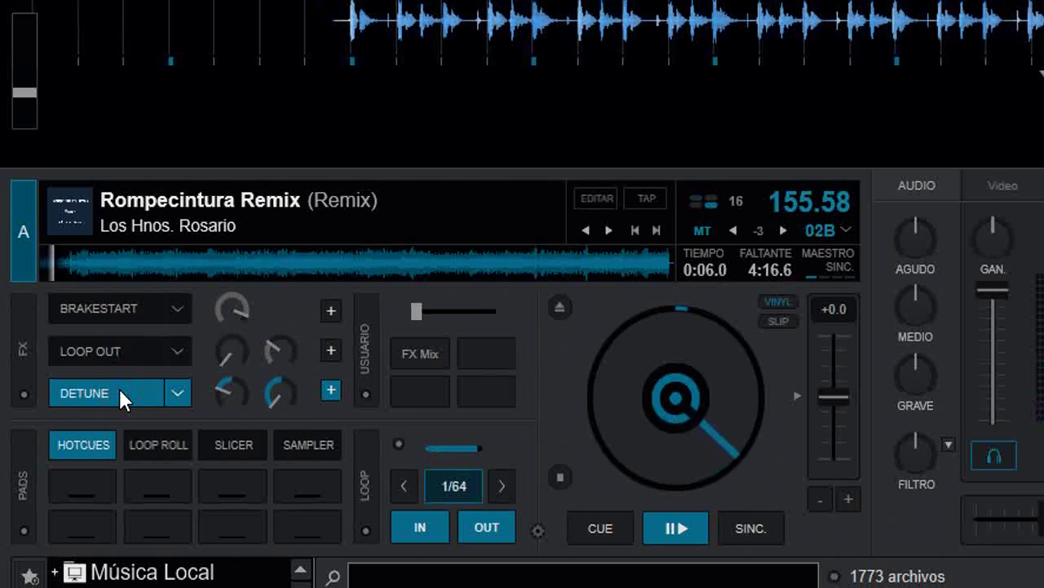
left_click(118, 387)
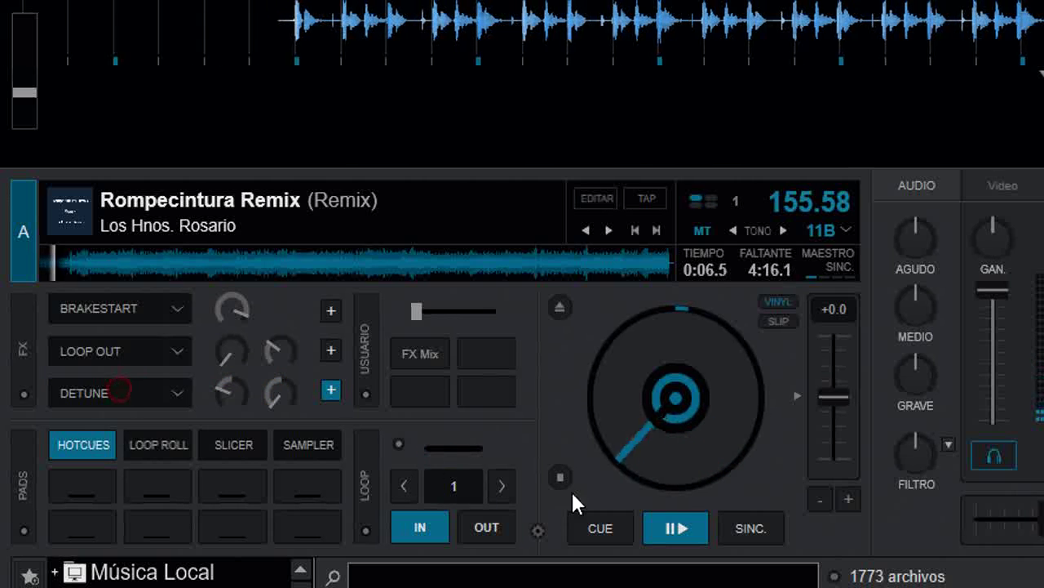
left_click(603, 527)
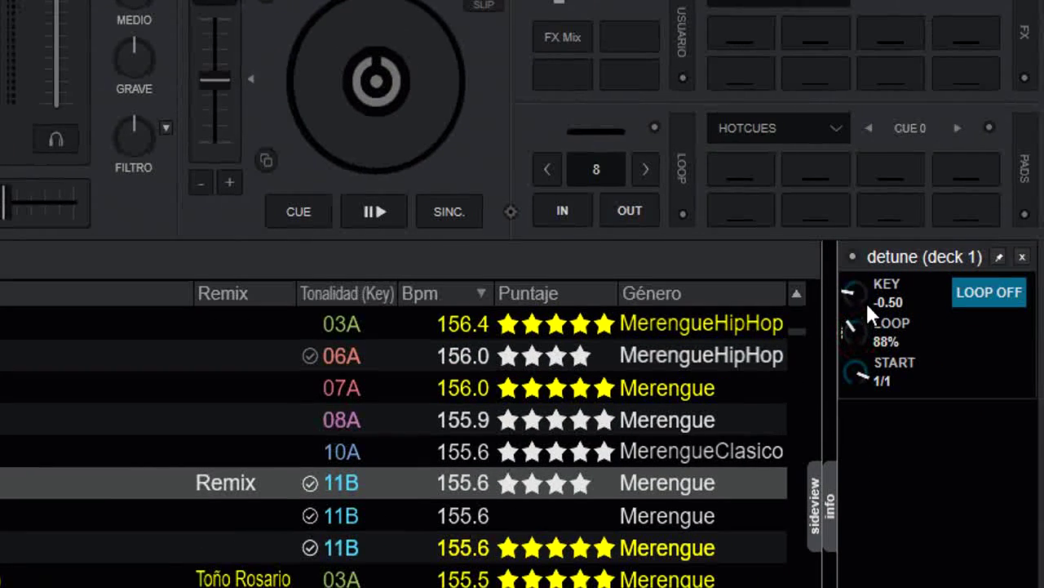
Step: Reset Detune's LOOP to 100% and lower its KEY to the minimum
double_click(849, 329)
scroll(850, 287, "down", 1)
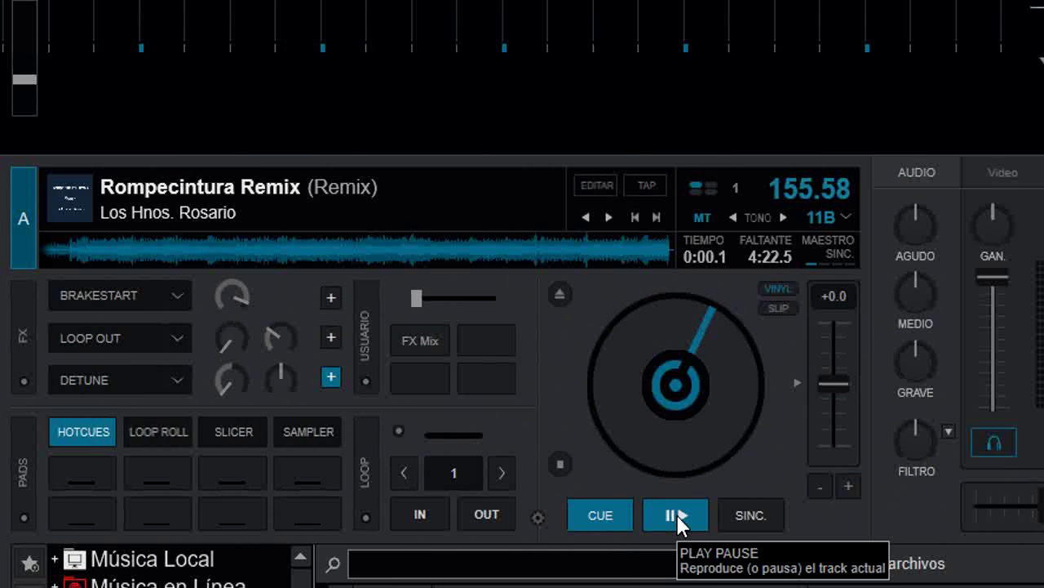
Step: Play the deck A track, switch Detune on and off twice with KEY at its minimum, and return to the cue point
left_click(676, 514)
left_click(111, 380)
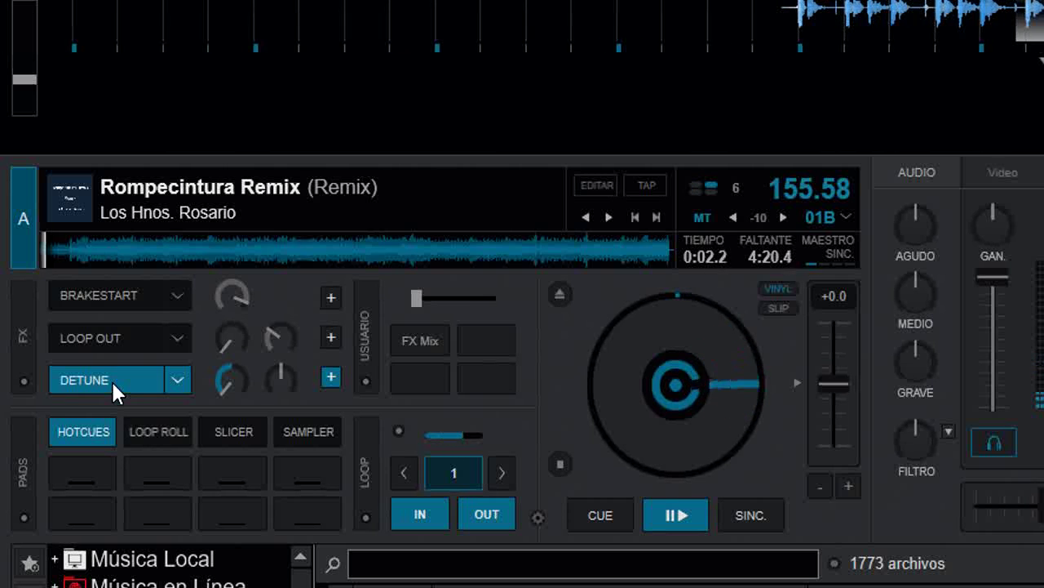
left_click(111, 380)
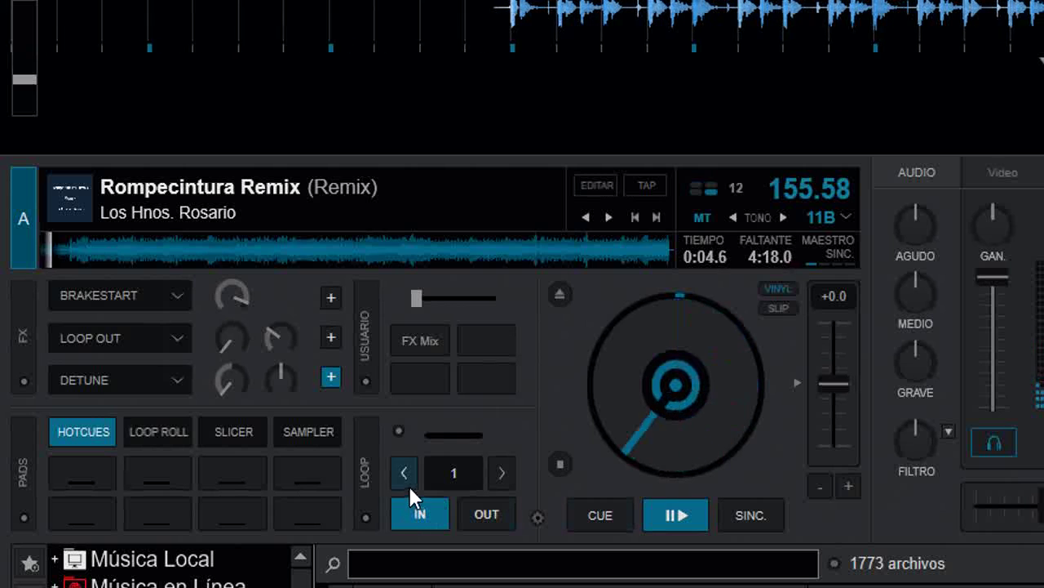
left_click(121, 378)
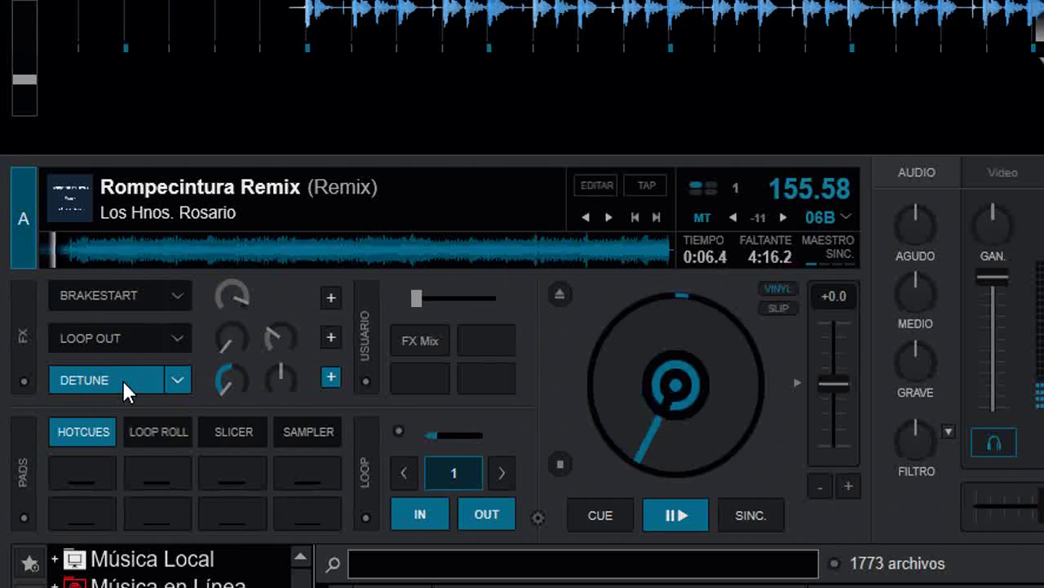
left_click(121, 378)
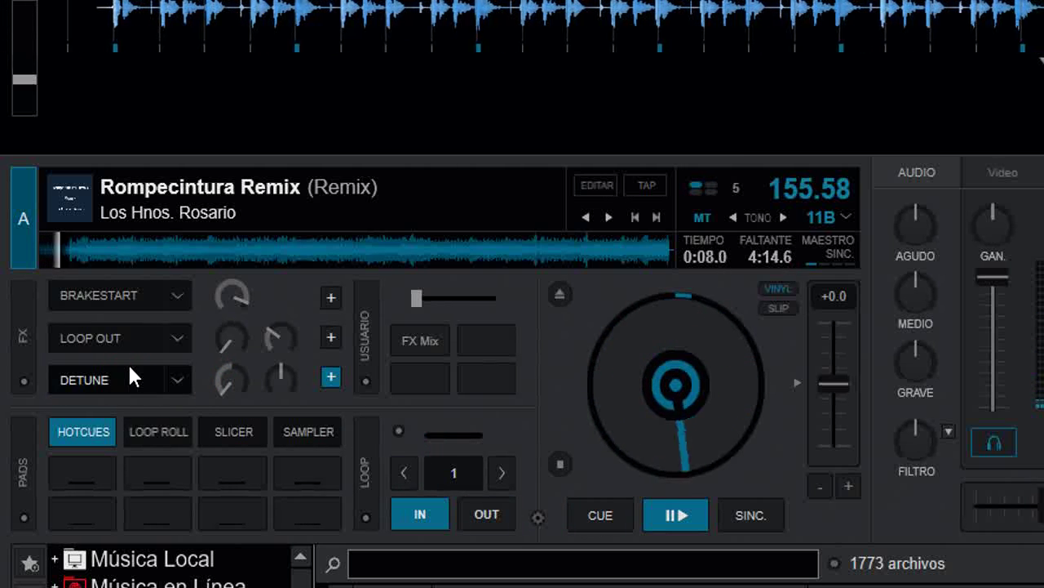
left_click(605, 509)
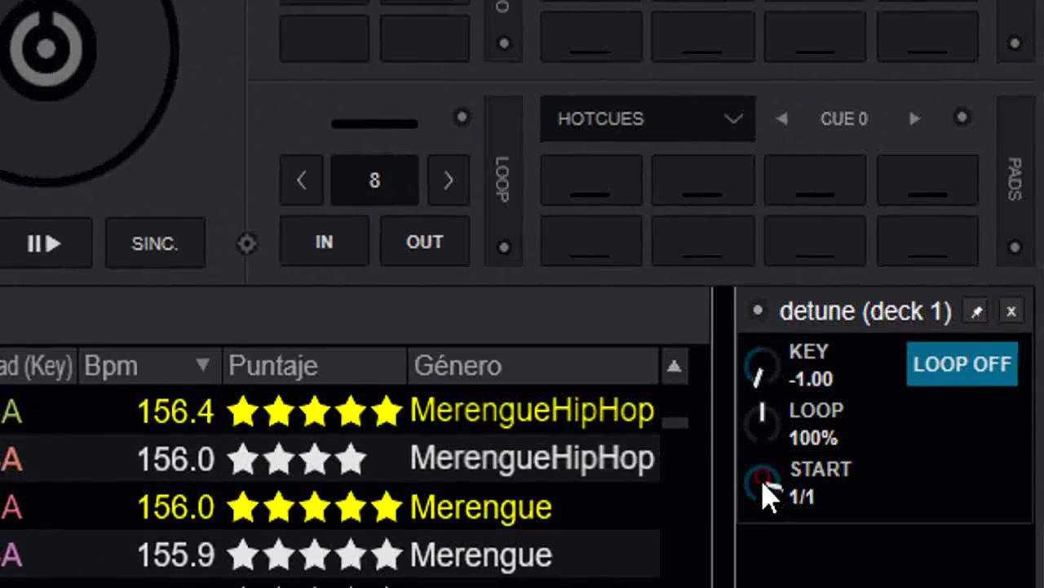
Step: Lower Detune's START to 1/2, audition the effect twice on the playing deck A track, and return to the cue point
left_click_drag(764, 483, 762, 491)
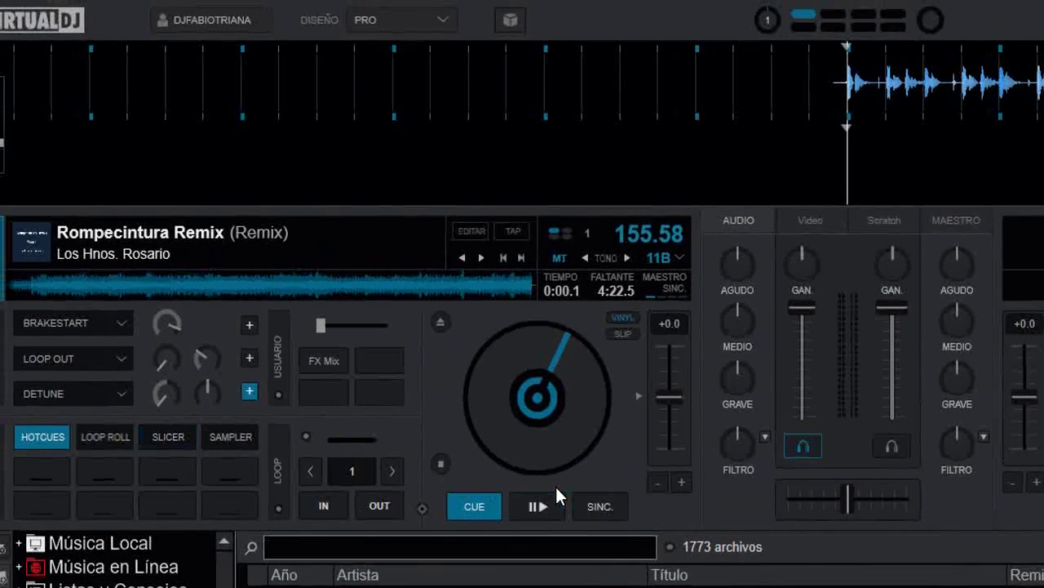
left_click(538, 502)
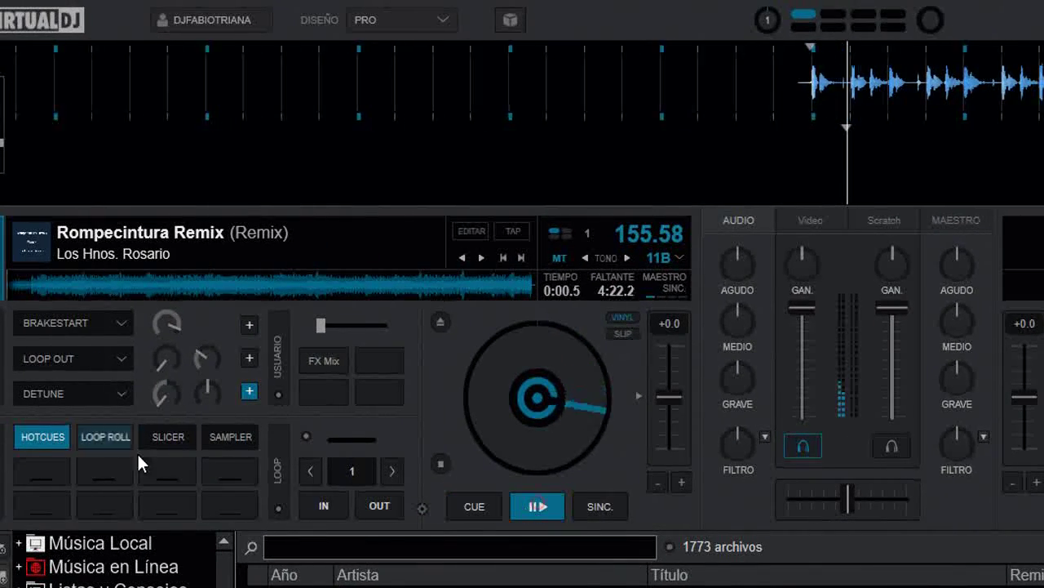
left_click(47, 391)
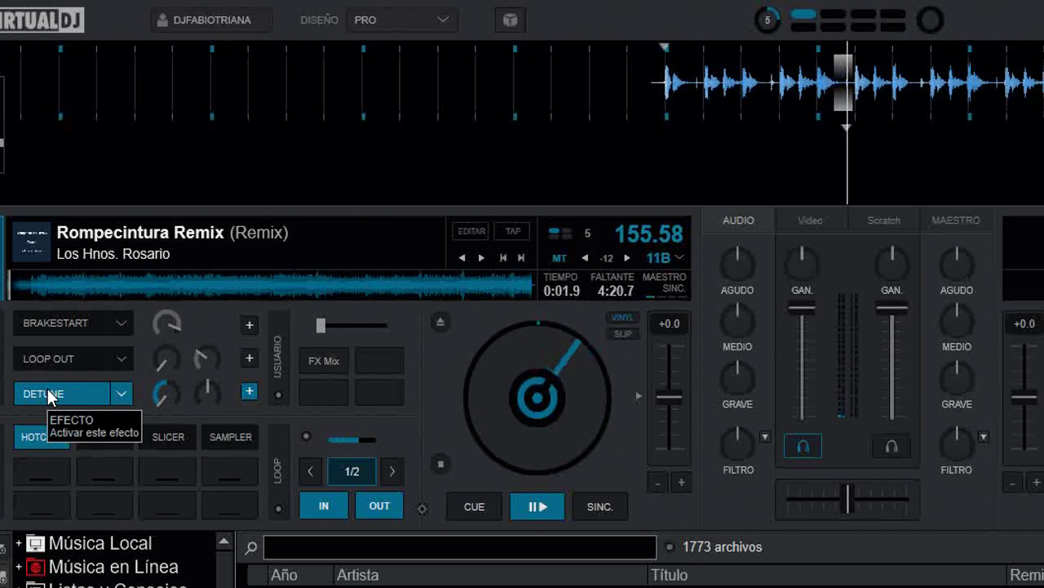
left_click(47, 393)
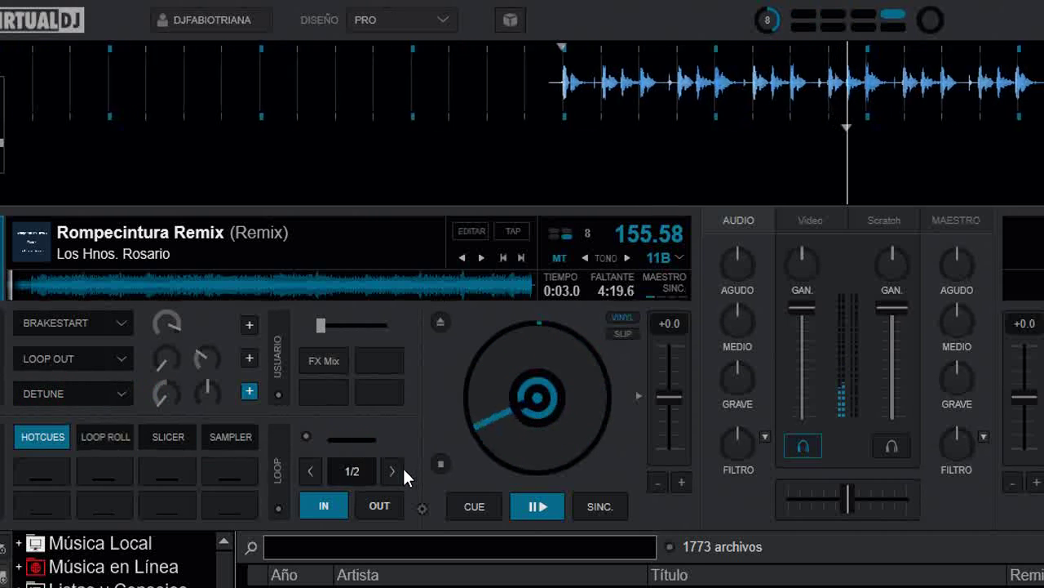
left_click(67, 387)
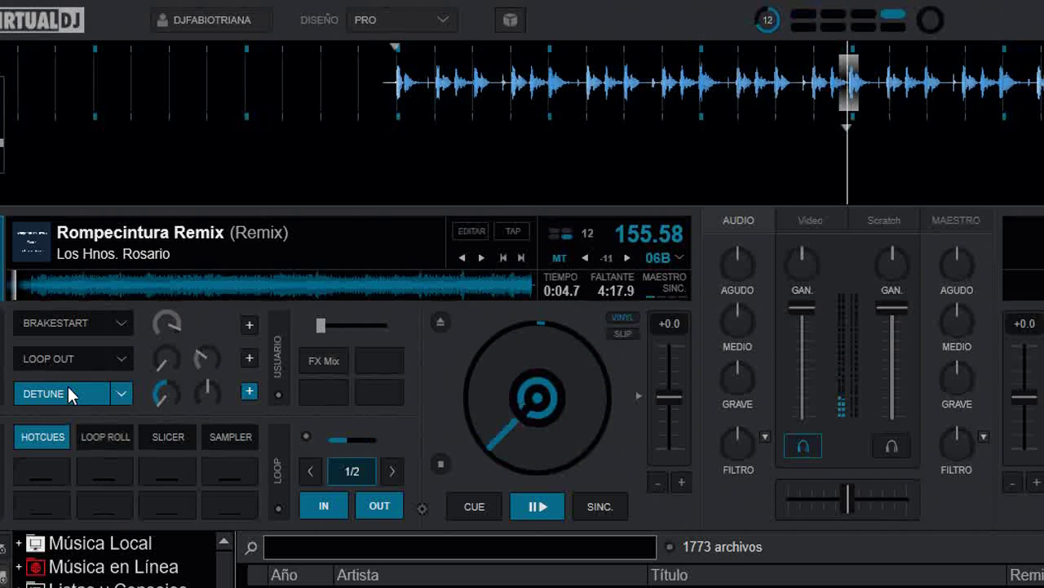
left_click(67, 387)
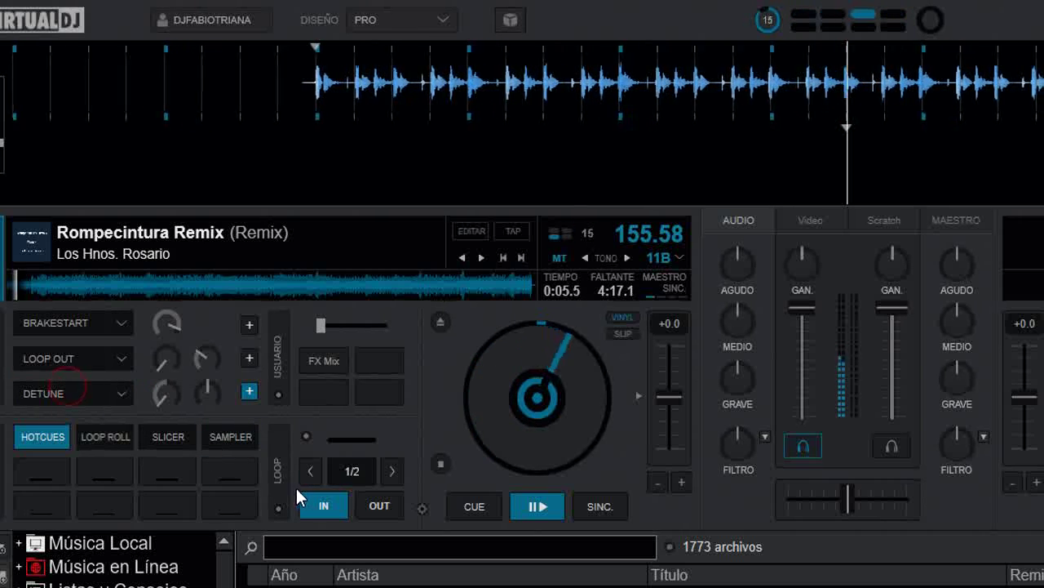
left_click(473, 506)
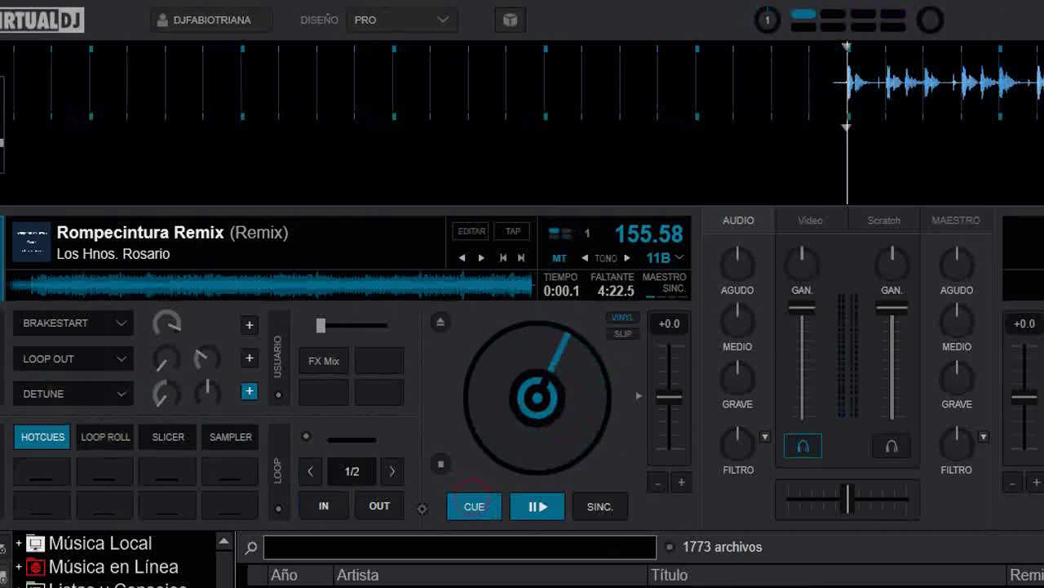